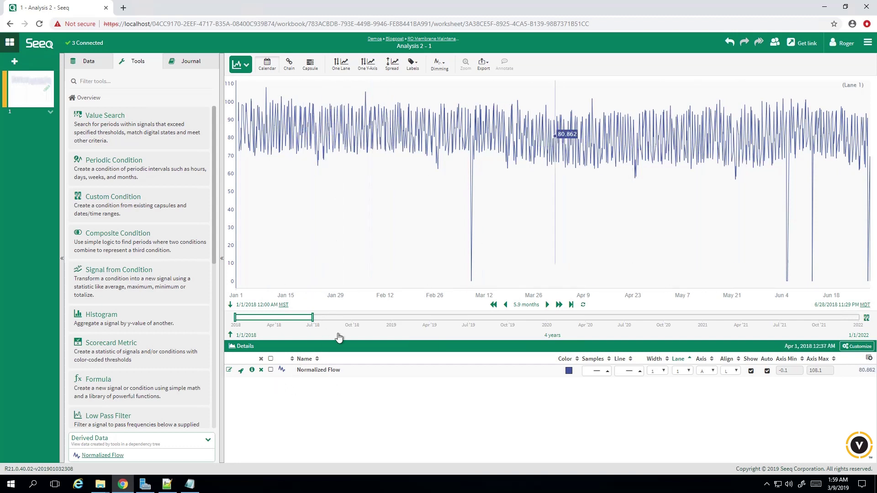
- Create a 'Days In Service' formula, timeSince(toTime('2018-01-01T00:00Z'), 1d), and execute it
left_click(158, 395)
triple_click(170, 120)
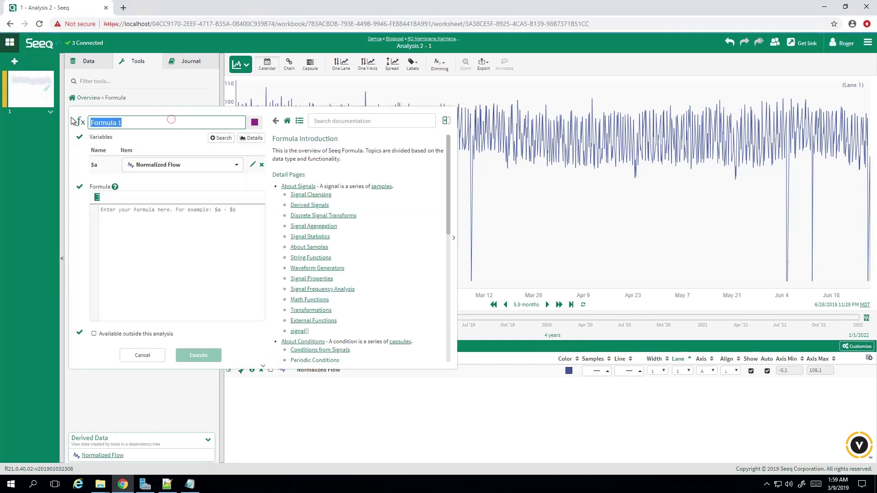
type("Days In Service")
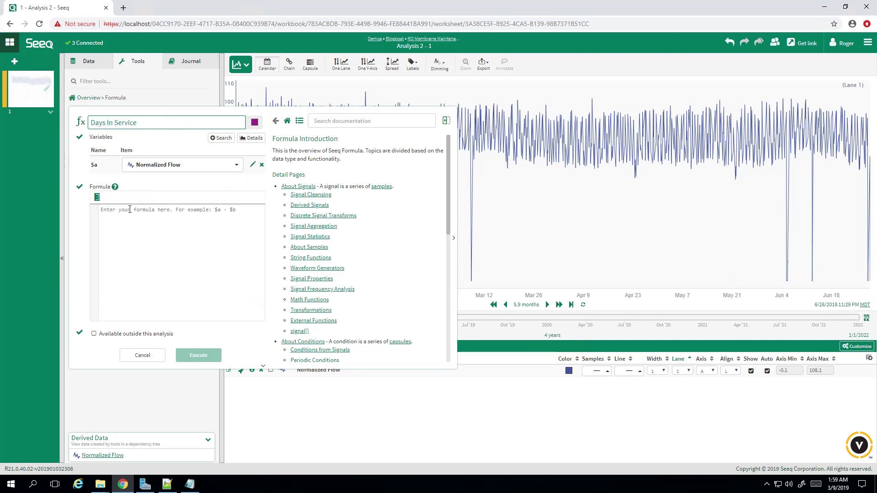
left_click(145, 223)
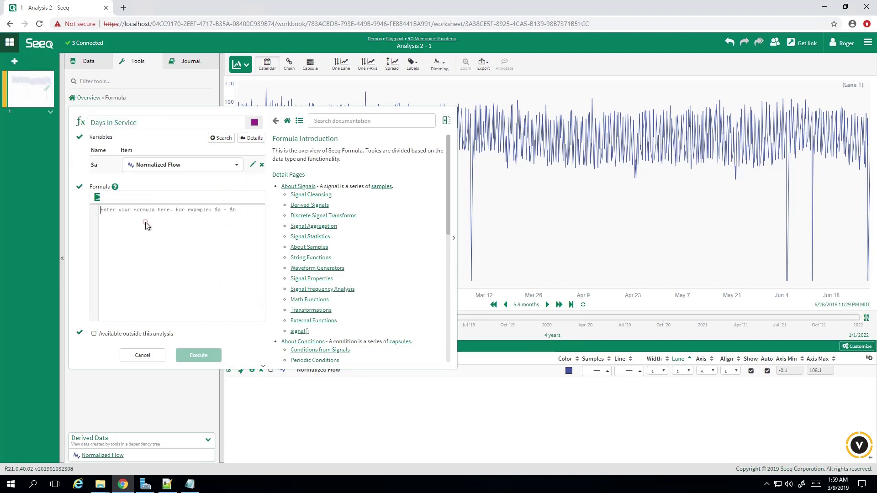
type("toTime('")
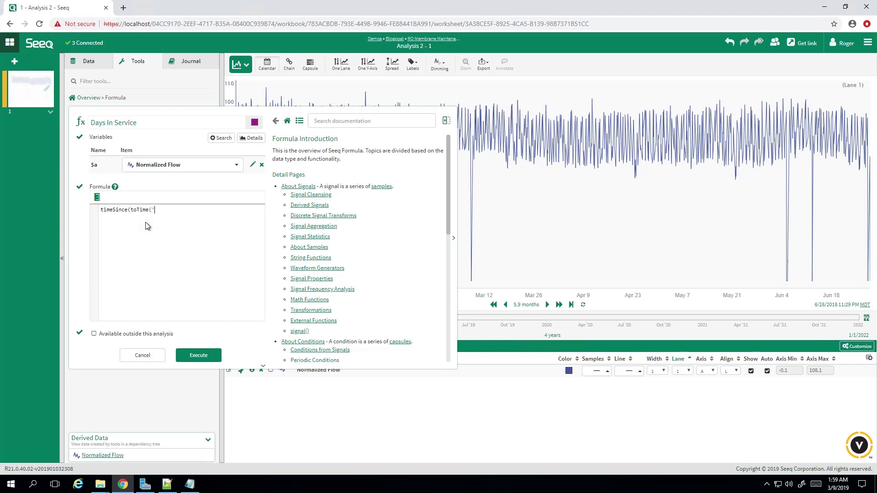
type("2018-01-01T00:00Z'), 1d)")
left_click(201, 356)
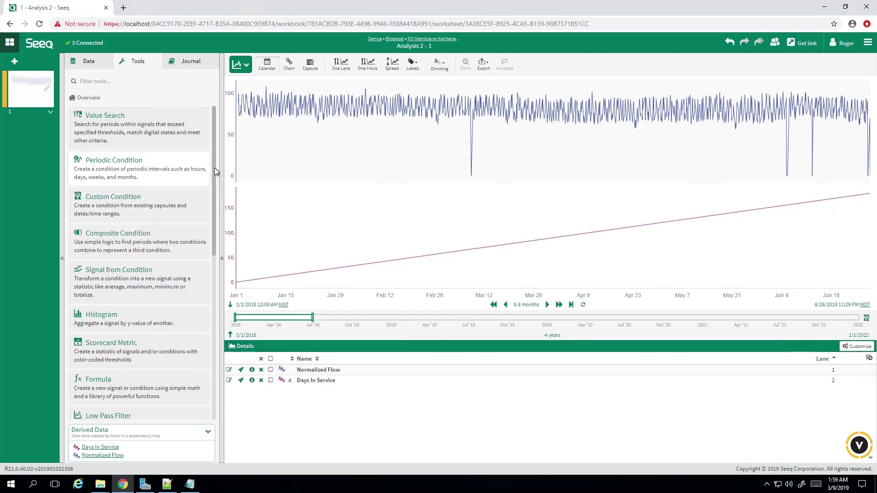
- Build a linear 'Predicted Normalized Flow' model of Normalized Flow from Days In Service
left_click_drag(216, 182, 210, 325)
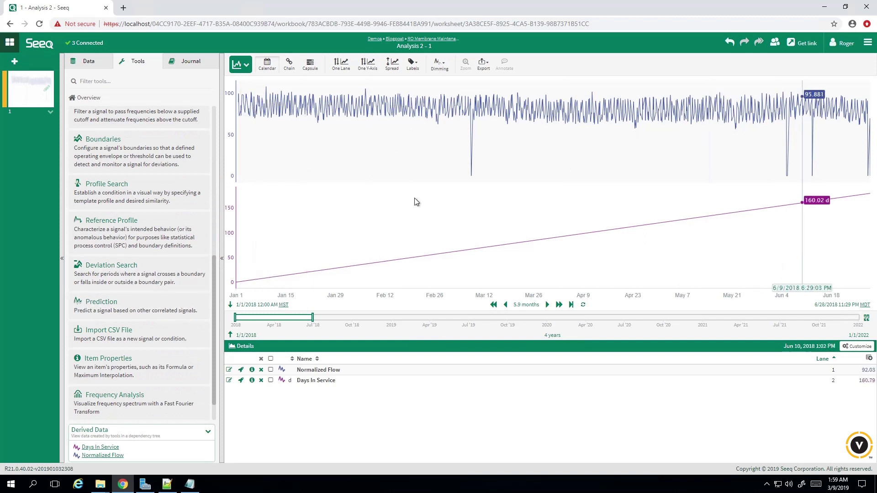
left_click(139, 305)
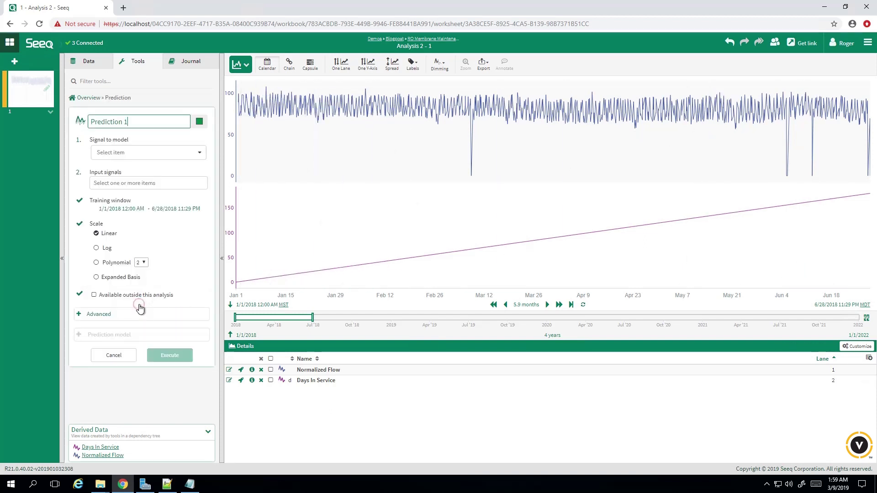
triple_click(93, 120)
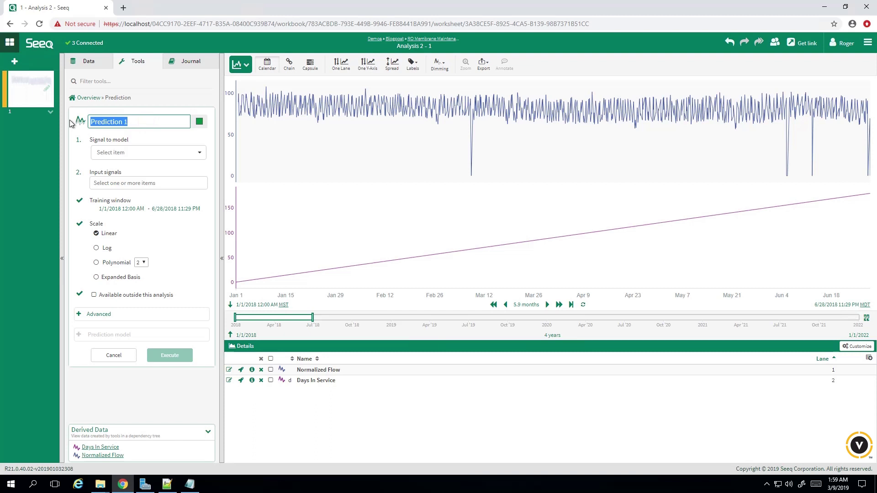
type("Pre")
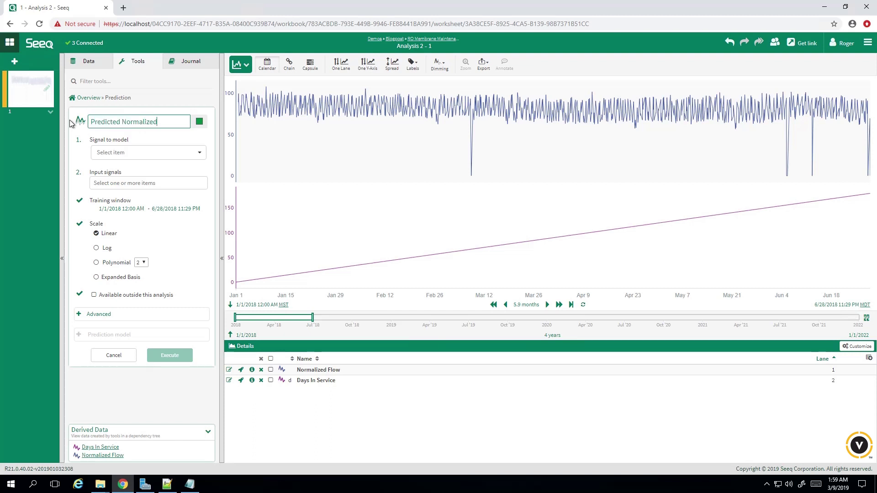
left_click(196, 149)
left_click(163, 182)
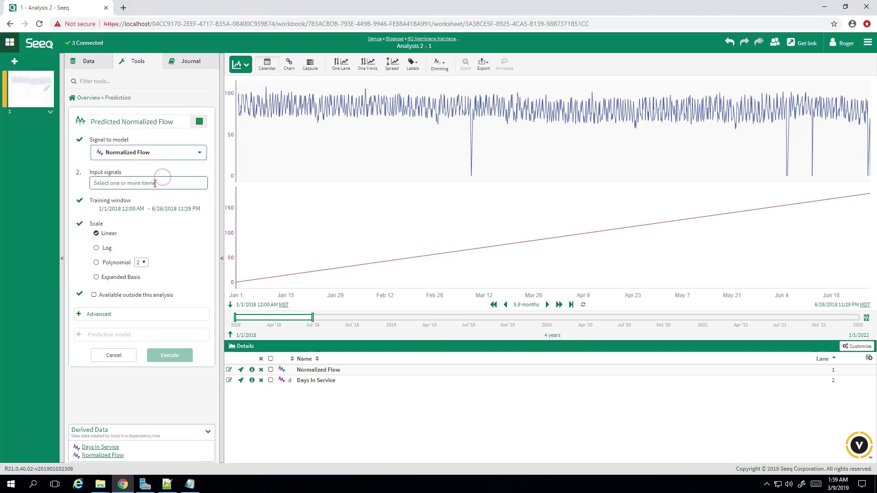
left_click(155, 183)
left_click(146, 211)
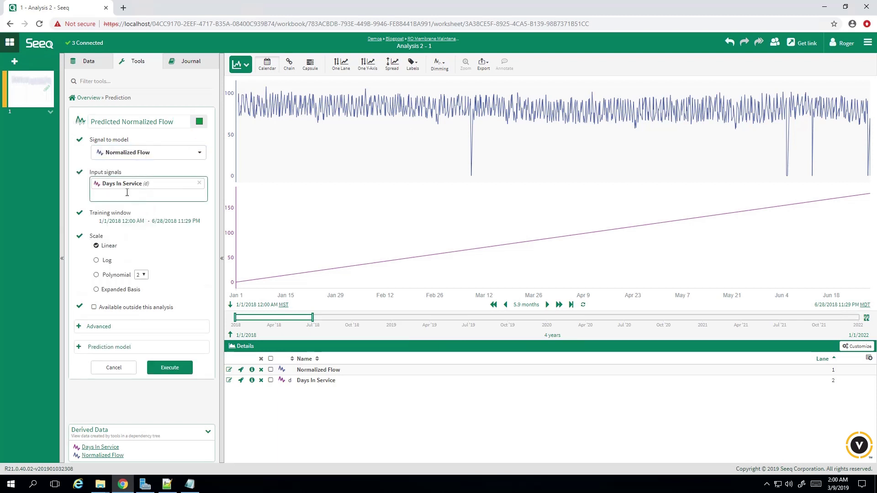
left_click(96, 246)
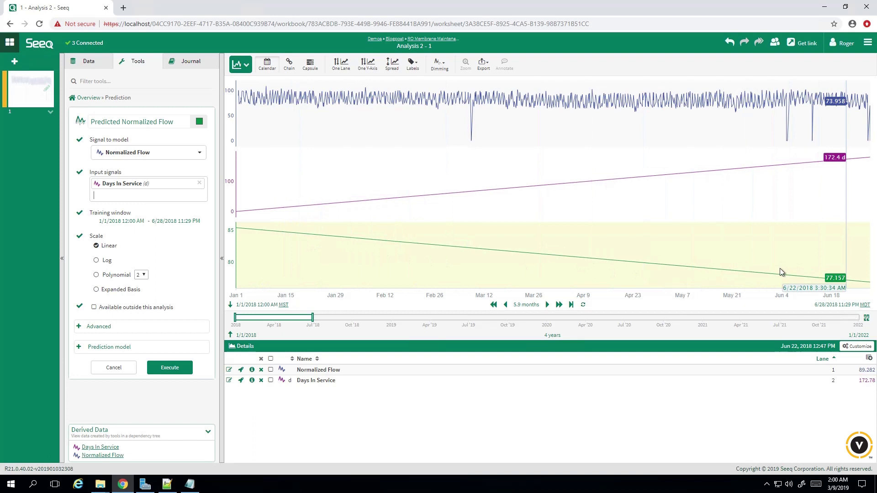
left_click(169, 369)
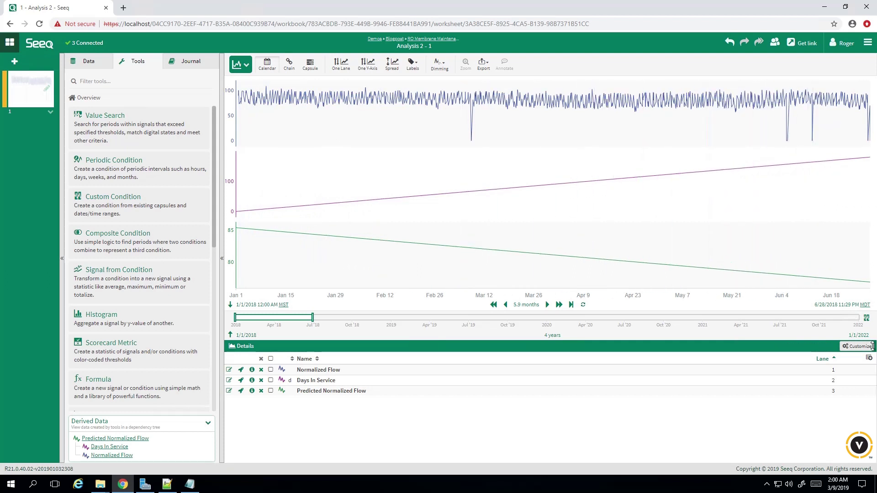
- Move Predicted Normalized Flow into lane 1 on axis A alongside Normalized Flow
left_click(856, 346)
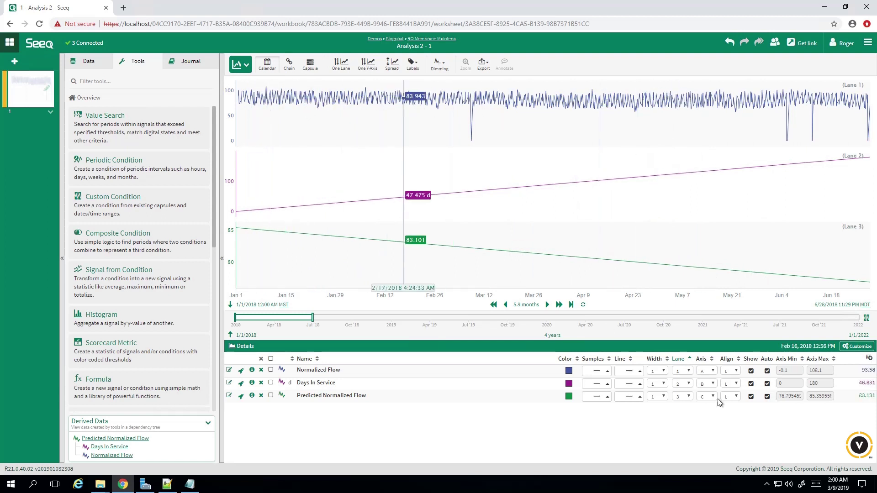
left_click(688, 396)
left_click(687, 408)
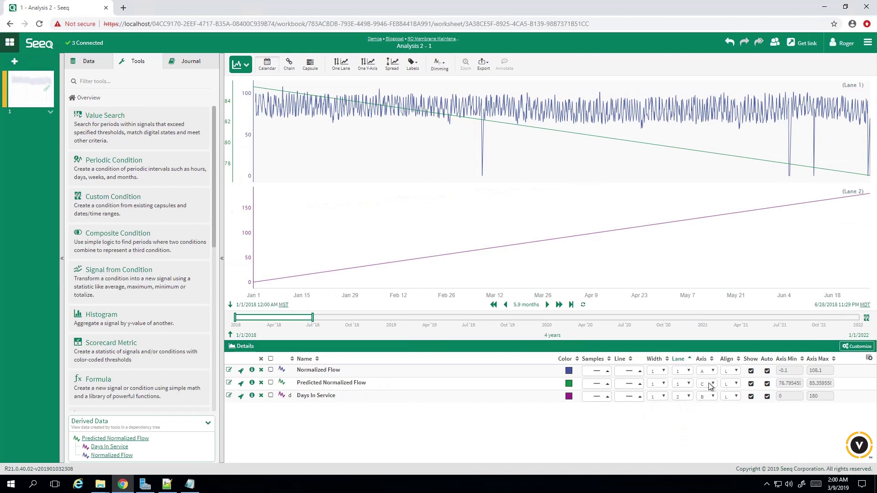
left_click(710, 384)
left_click(707, 397)
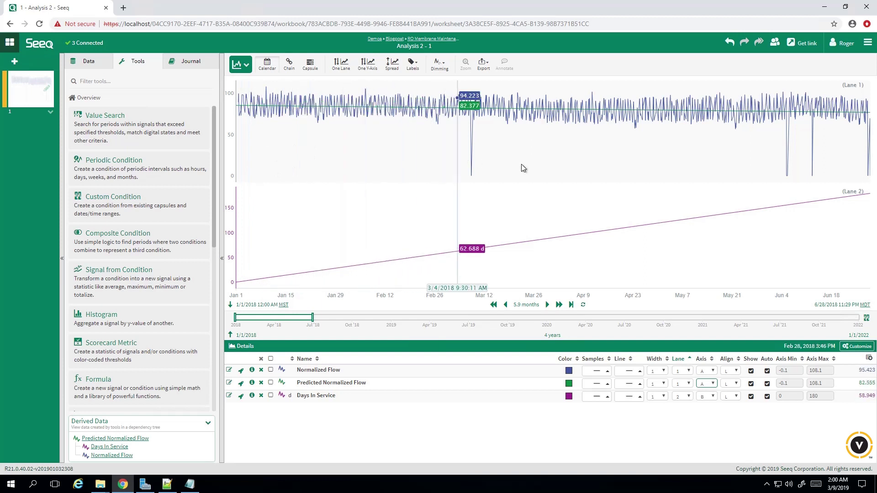
- Stretch the display range from January 2018 out to mid-2021
left_click(313, 319)
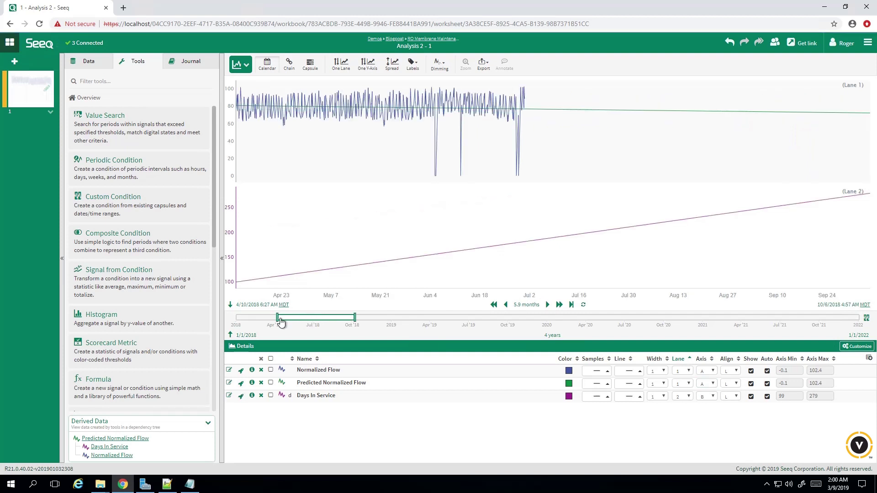
left_click_drag(226, 320, 229, 319)
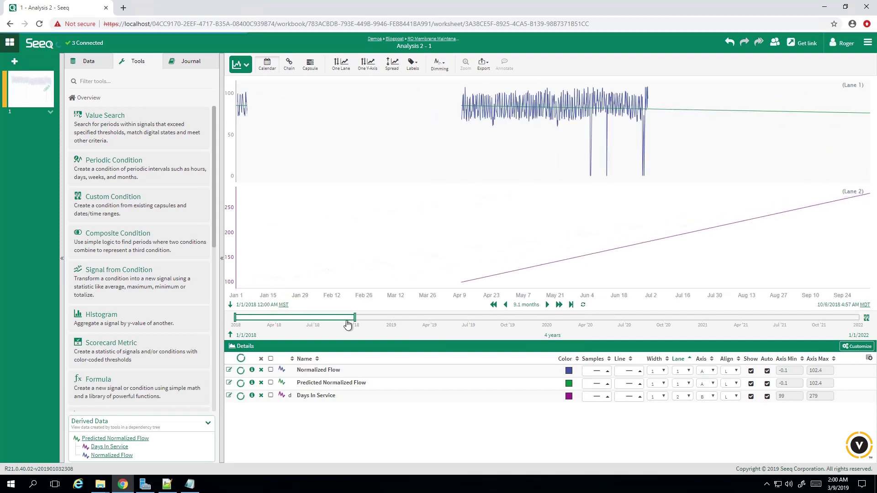
left_click_drag(354, 316, 772, 317)
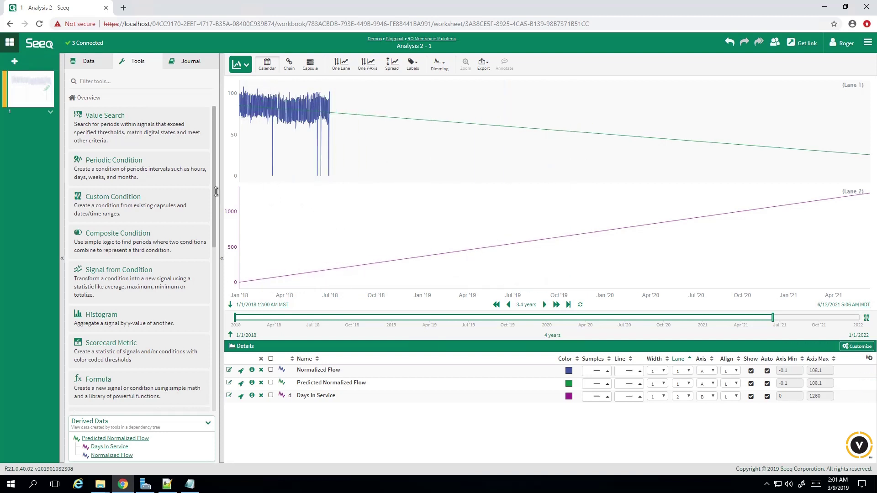
- Create an 'Upper Maintenance Threshold' formula, toSignal(60), and execute it
scroll(214, 193, "down", 1)
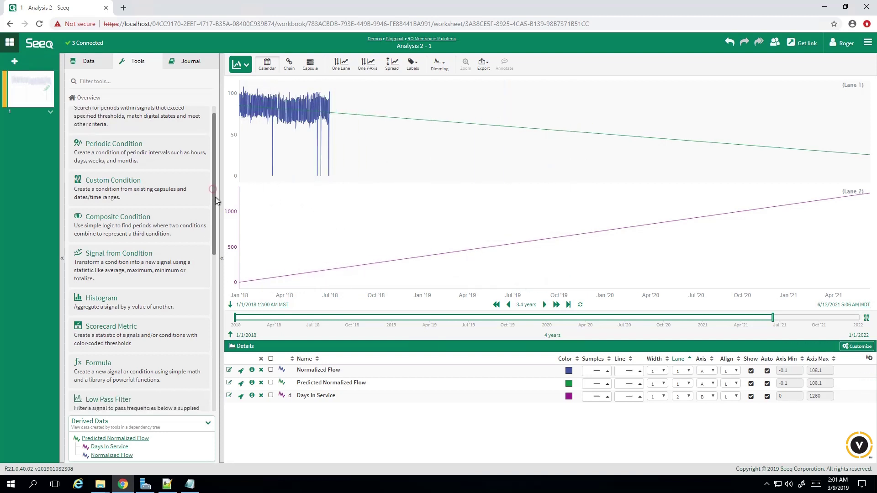
left_click(146, 365)
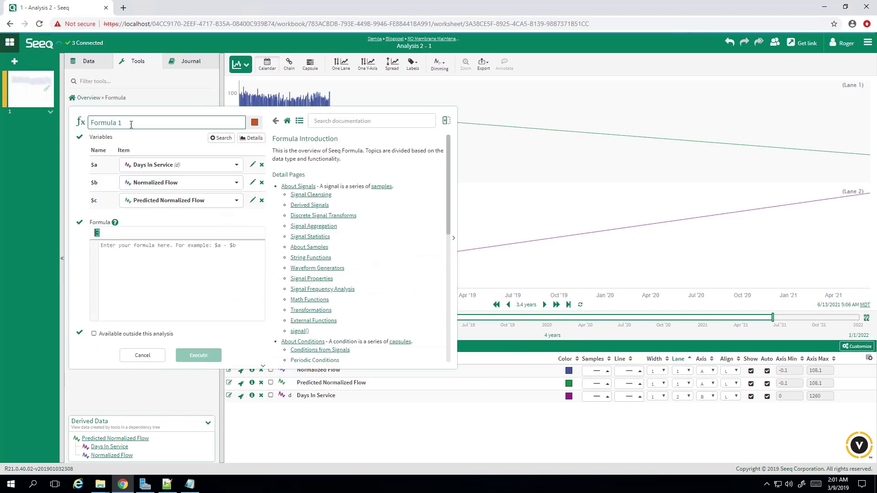
type("Upper Maintenance Threshold")
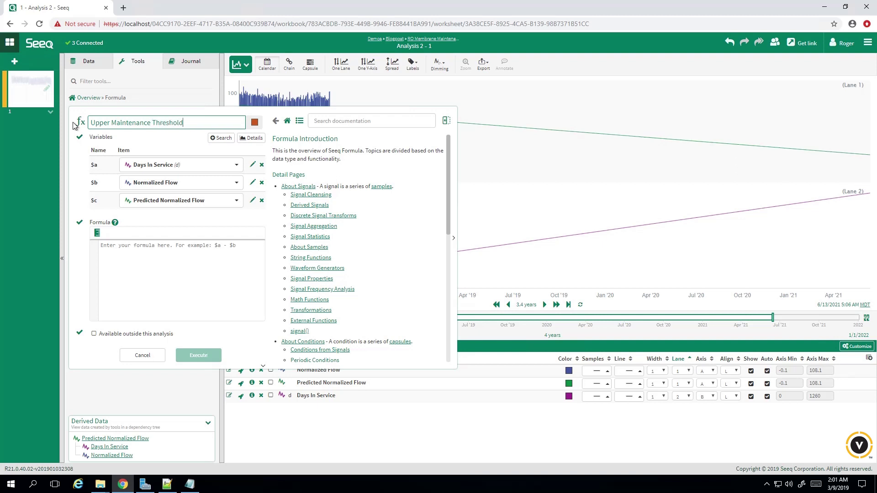
left_click(159, 252)
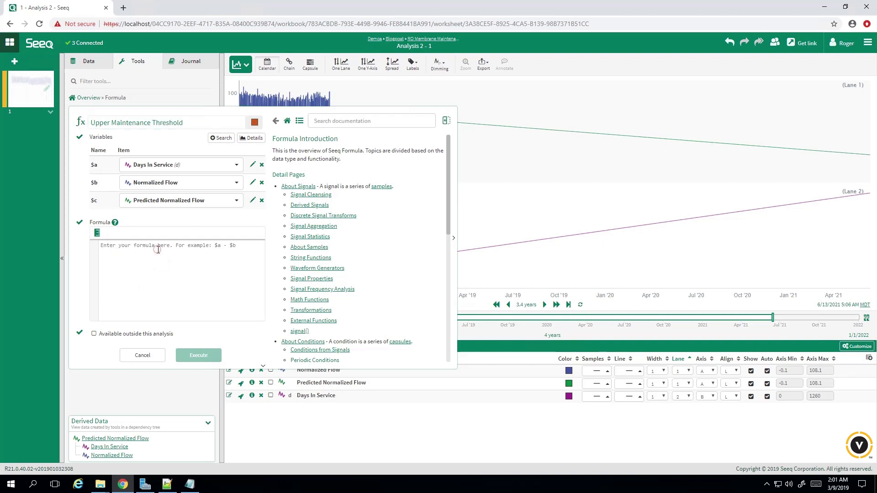
type("to")
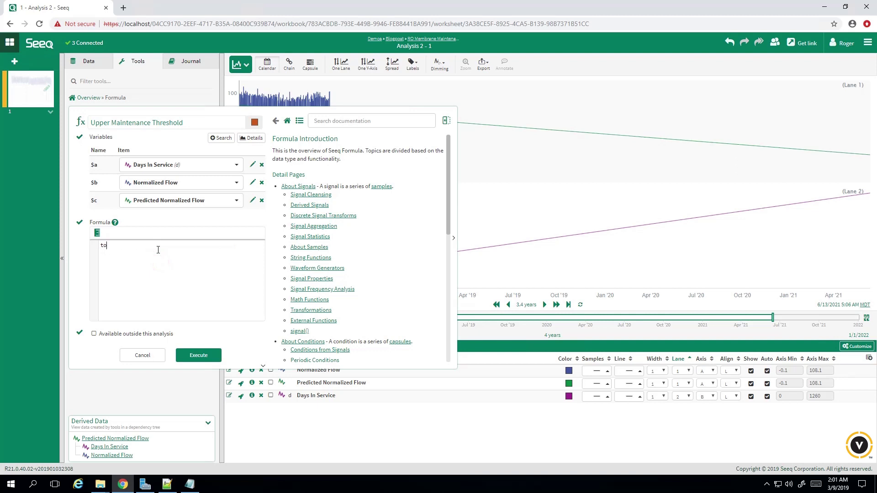
type("Signal(60")
left_click(199, 356)
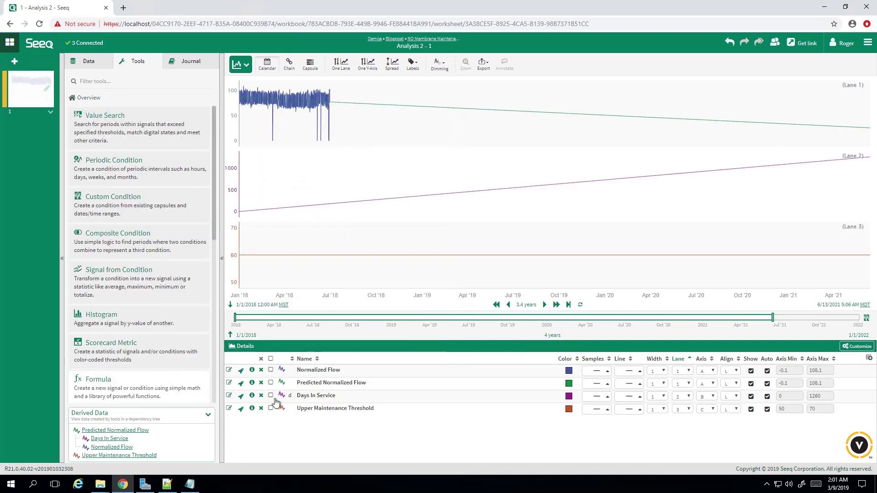
- Start a 'Lower Maintenance Threshold' formula with the expression toSignal(55)
left_click(123, 385)
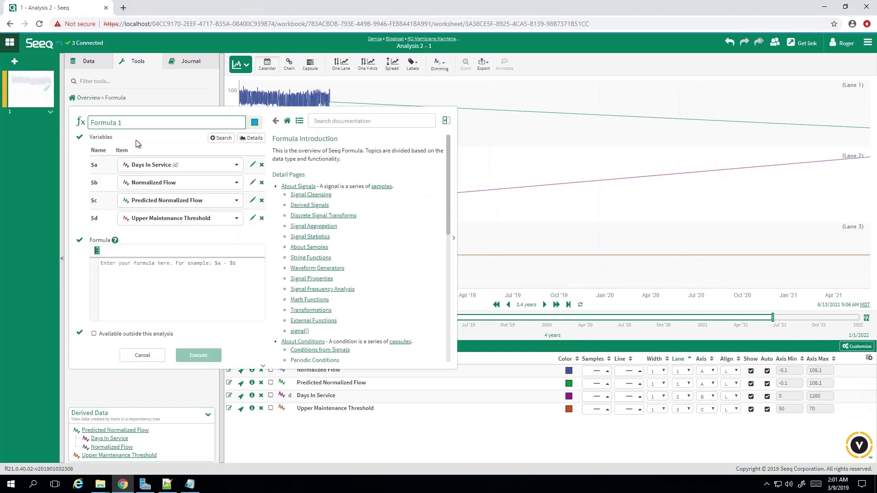
key("BackSpace")
key("BackSpace")
key("BackSpace")
key("BackSpace")
key("BackSpace")
key("BackSpace")
key("BackSpace")
type("Lower Maintenance Threshold")
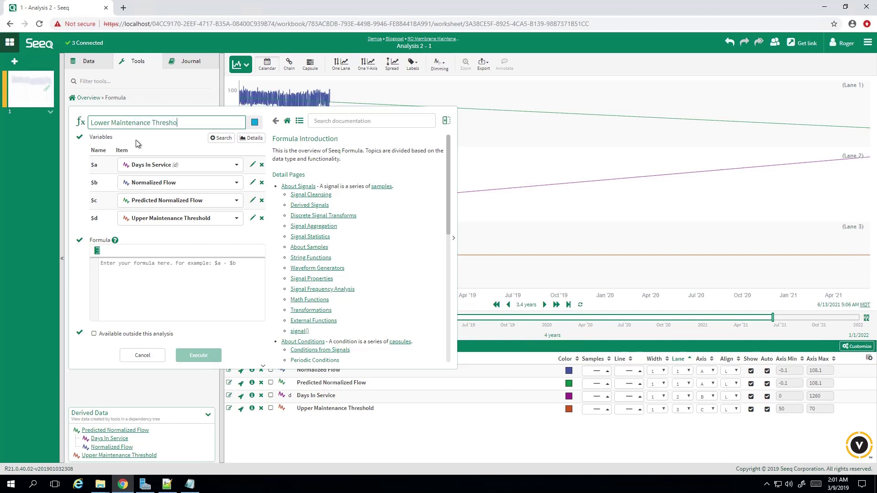
left_click(183, 258)
type("toSignal")
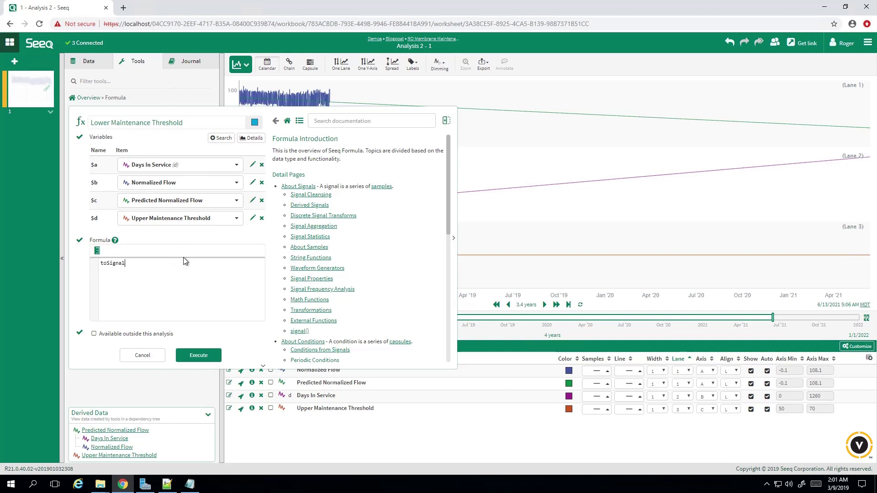
type("(55)")
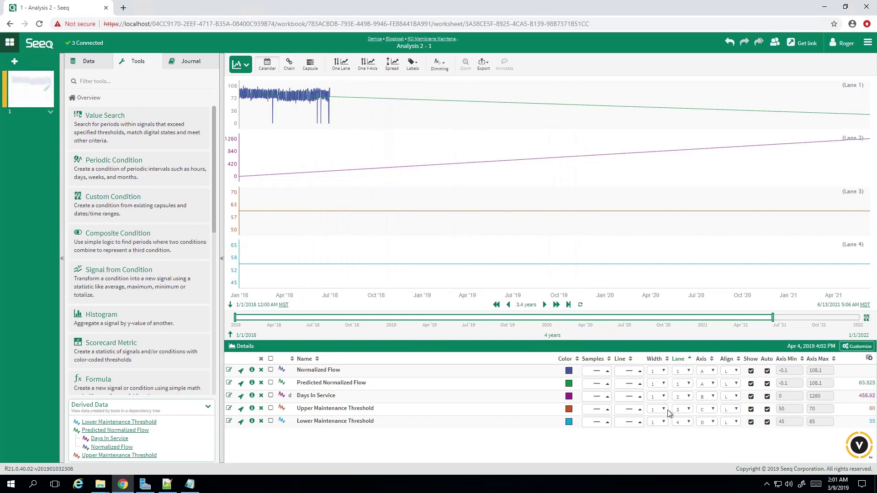
- Move both the Upper and Lower Maintenance Thresholds into lane 1
left_click(683, 409)
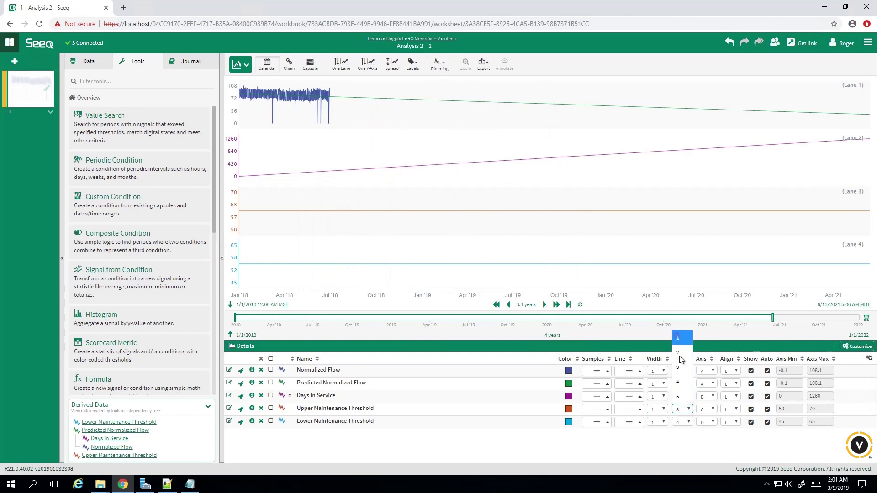
left_click(679, 339)
left_click(690, 422)
left_click(680, 352)
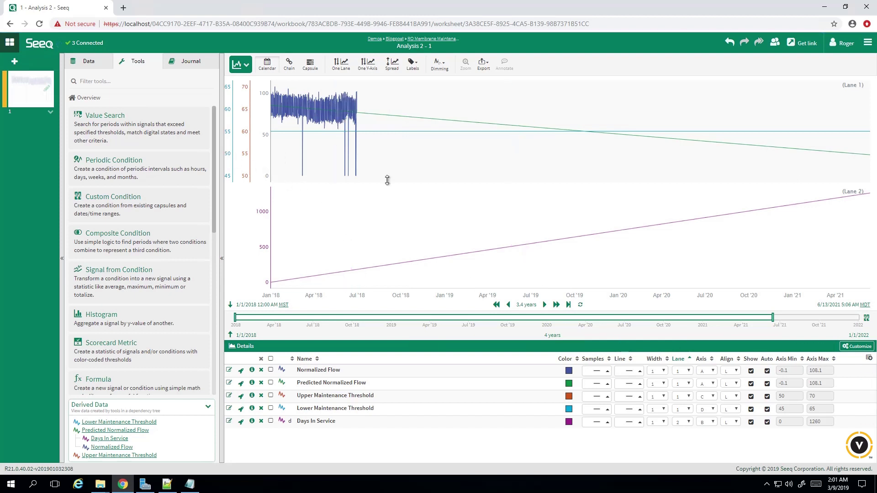
- Put both maintenance thresholds on axis A, shared with the flow
left_click(715, 398)
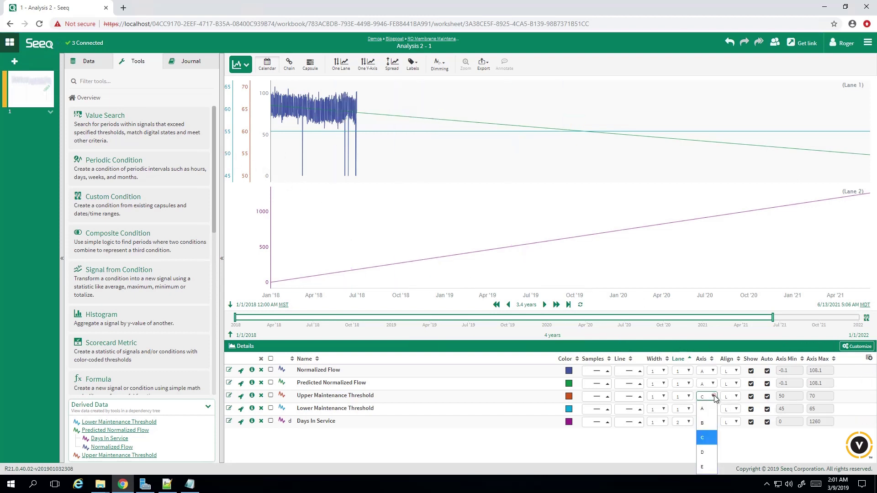
left_click(705, 407)
left_click(710, 411)
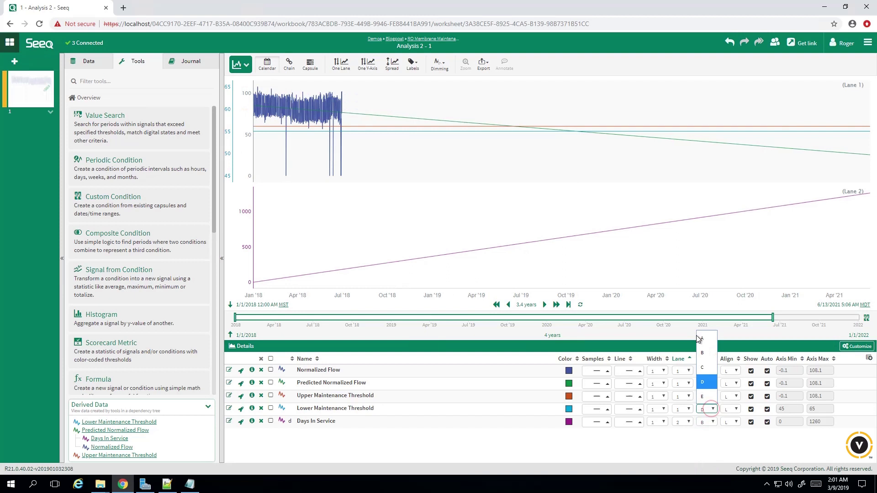
left_click(703, 339)
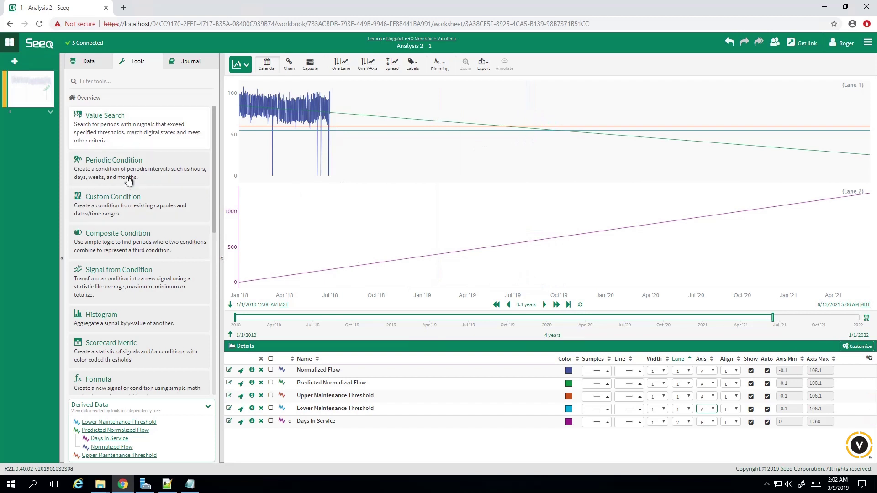
- Run a Maintenance Range value search on Predicted Normalized Flow between 60 and 55, max 300 days
left_click(130, 129)
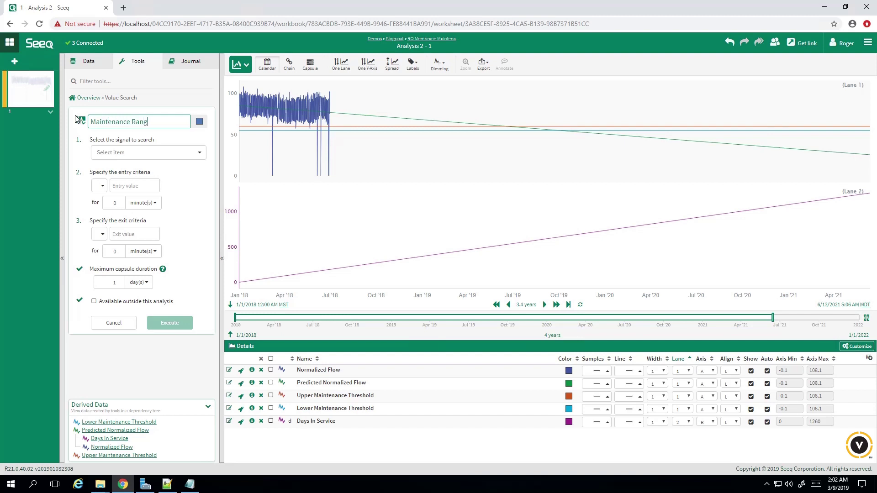
left_click(194, 154)
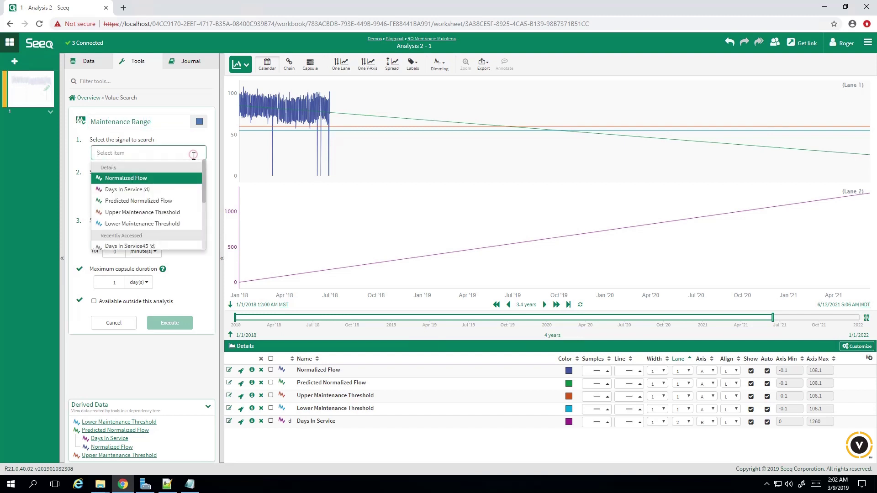
left_click(147, 201)
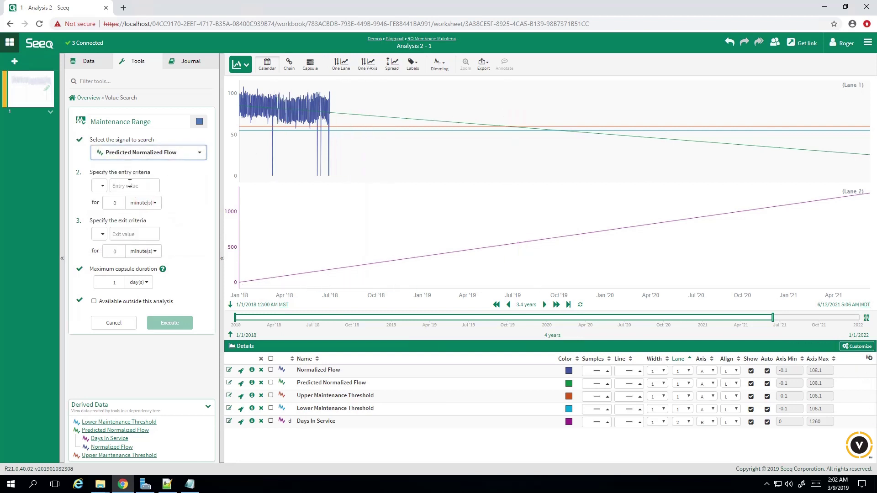
left_click(100, 186)
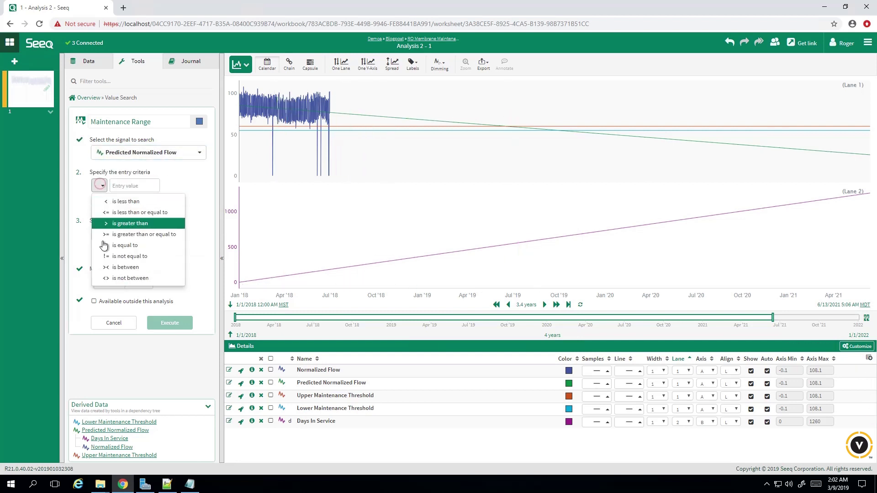
left_click(116, 269)
left_click(149, 187)
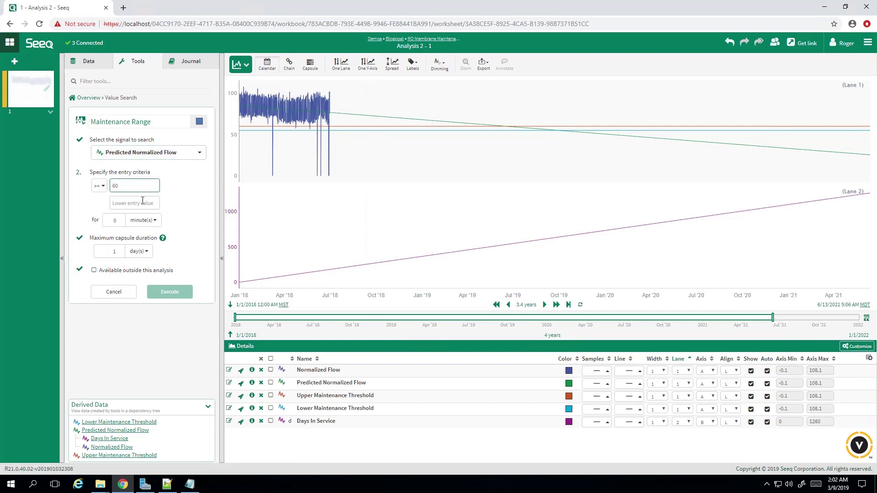
left_click(141, 201)
type("55")
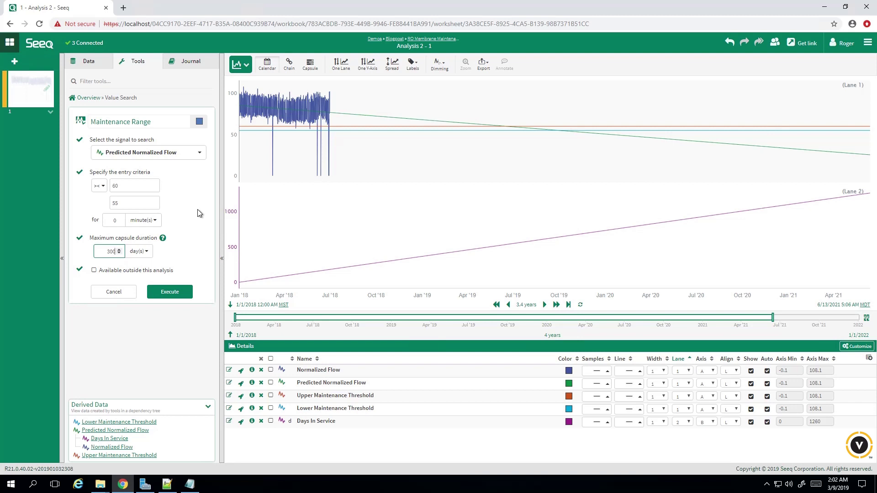
left_click(172, 292)
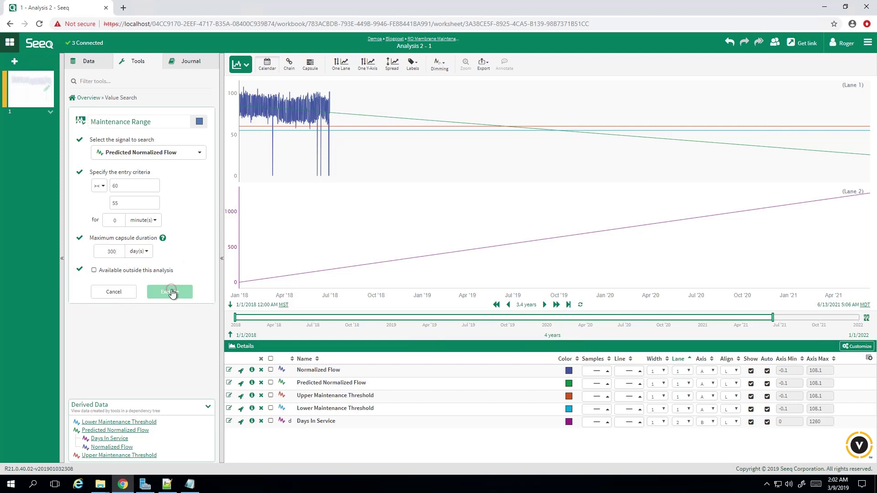